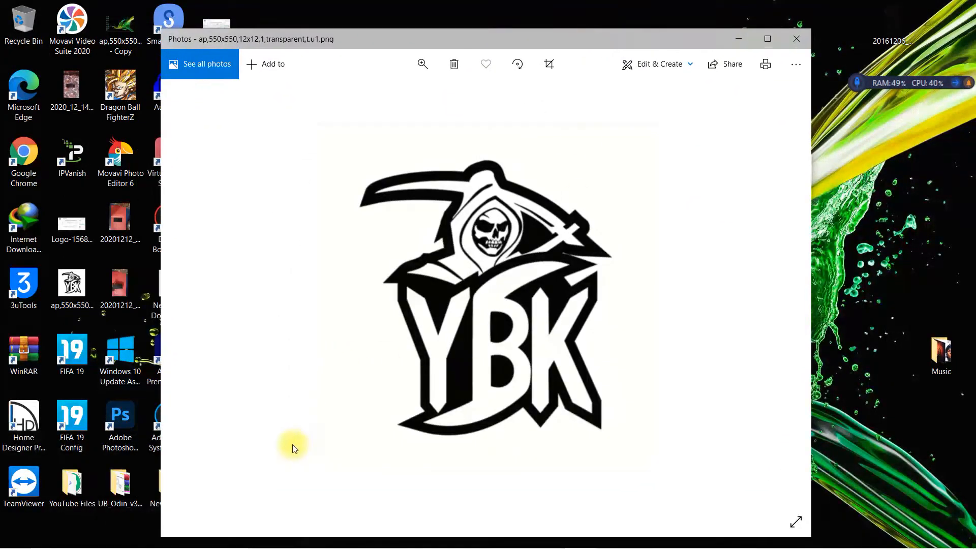
Step: Close the YBK logo picture and restore the AdSense browser window
{"action": "left_click", "coordinate": [799, 43]}
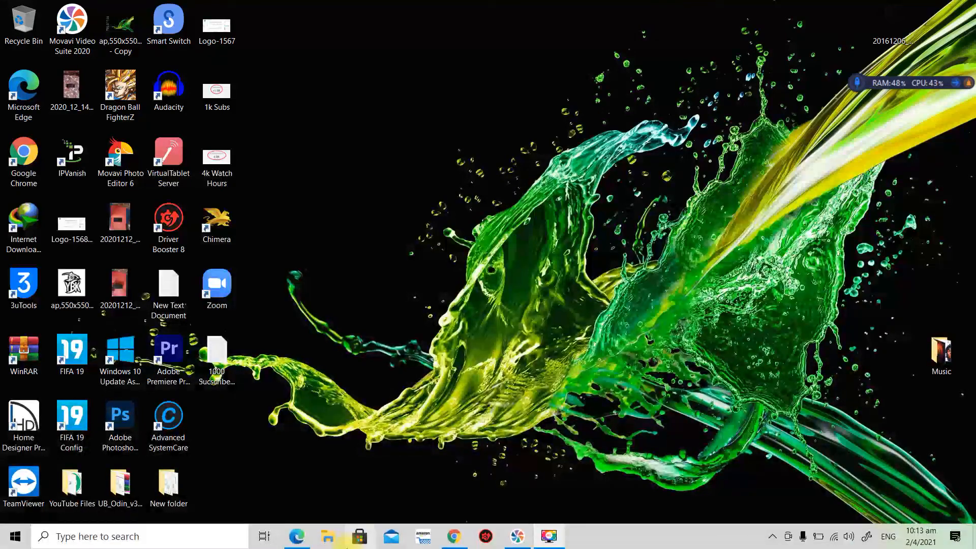
{"action": "left_click", "coordinate": [450, 537]}
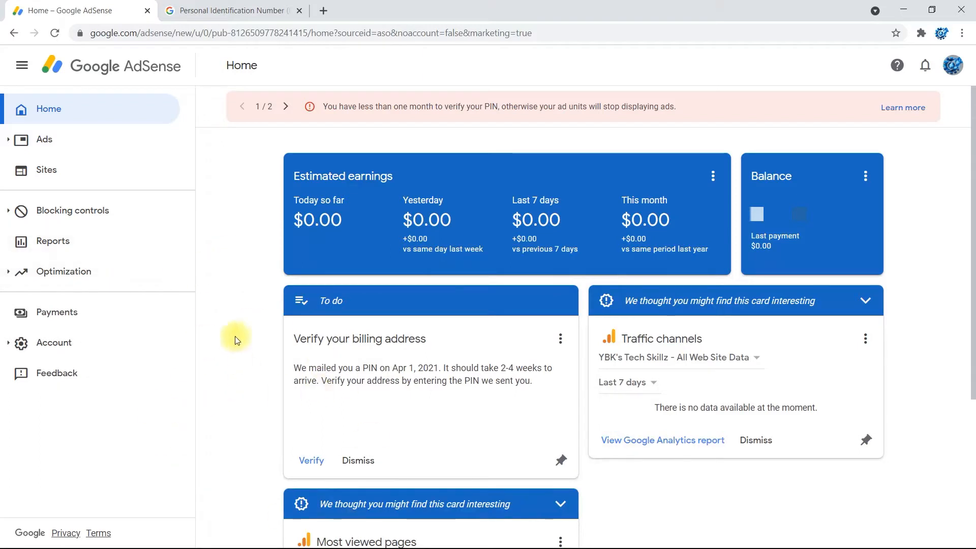
Step: Reload the AdSense home page and start billing-address verification with the PIN
{"action": "left_click", "coordinate": [54, 37]}
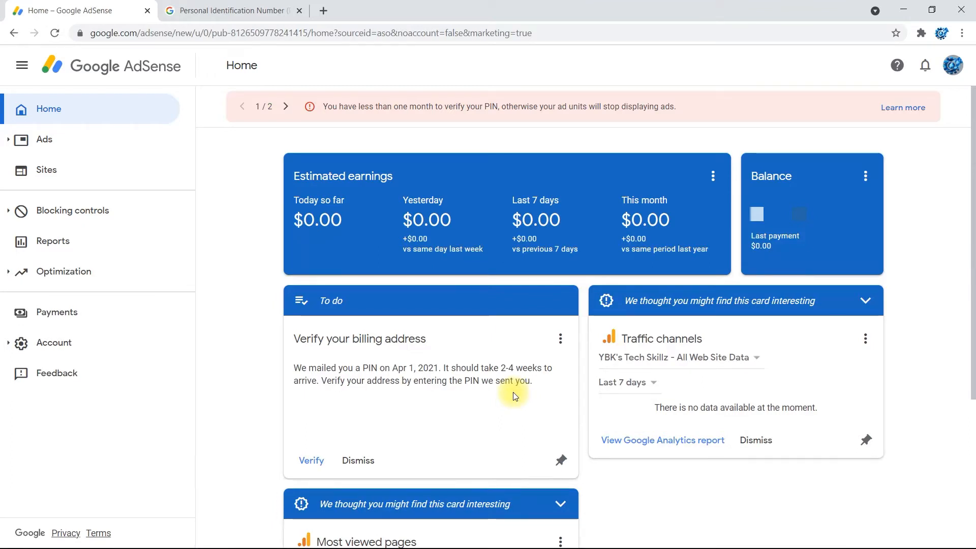
{"action": "left_click", "coordinate": [313, 461]}
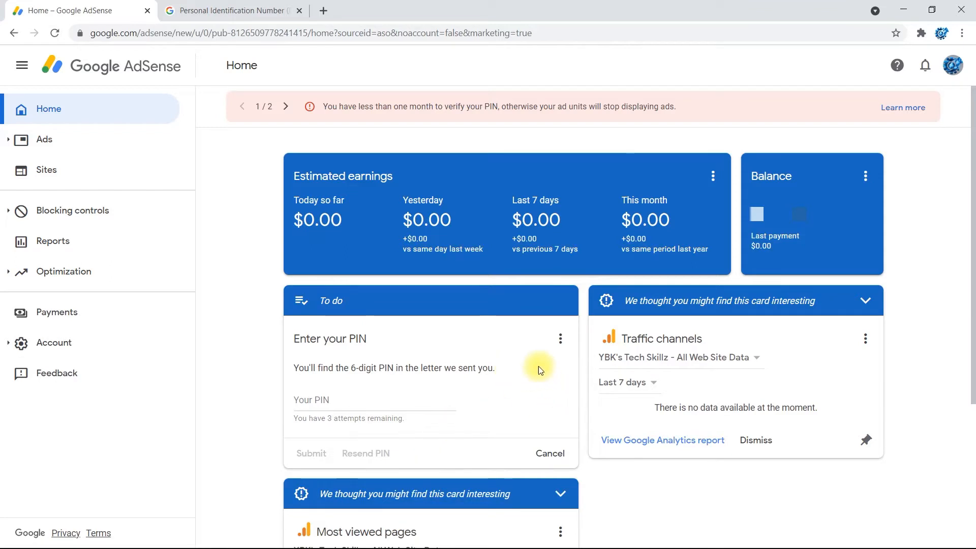
Step: Reach the PIN troubleshooter from the card's menu and answer Yes to earnings above threshold
{"action": "left_click", "coordinate": [561, 339]}
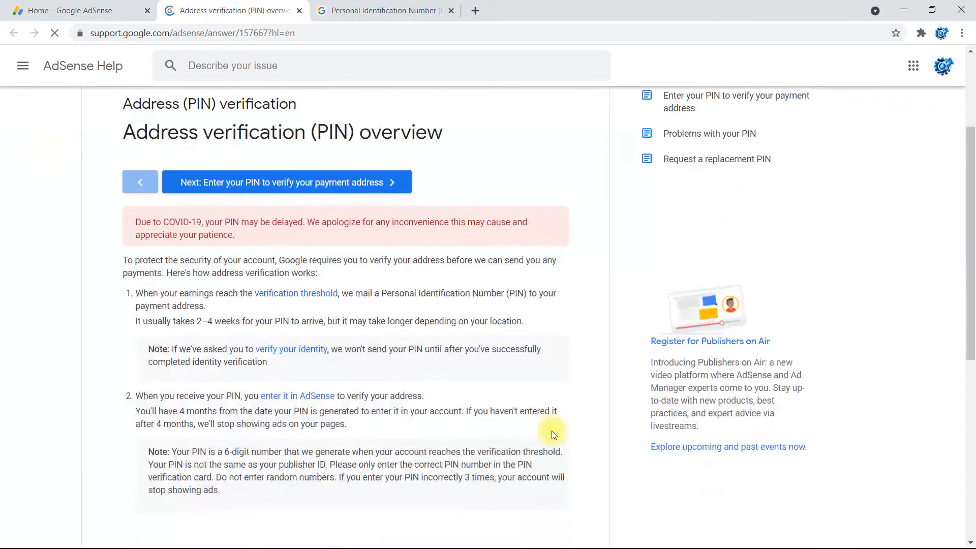
{"action": "scroll", "coordinate": [553, 434], "scroll_direction": "down", "scroll_amount": 3}
{"action": "scroll", "coordinate": [553, 435], "scroll_direction": "down", "scroll_amount": 2}
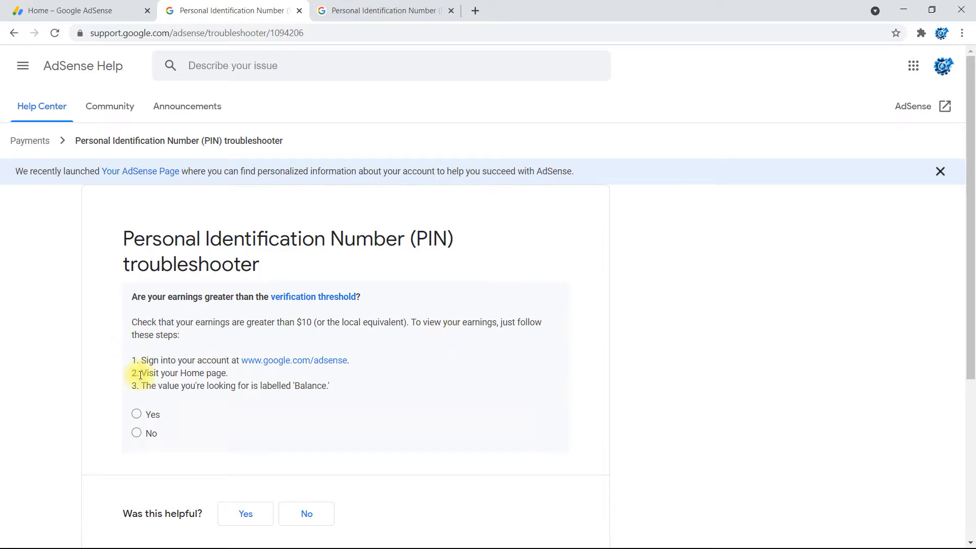
{"action": "left_click", "coordinate": [139, 415]}
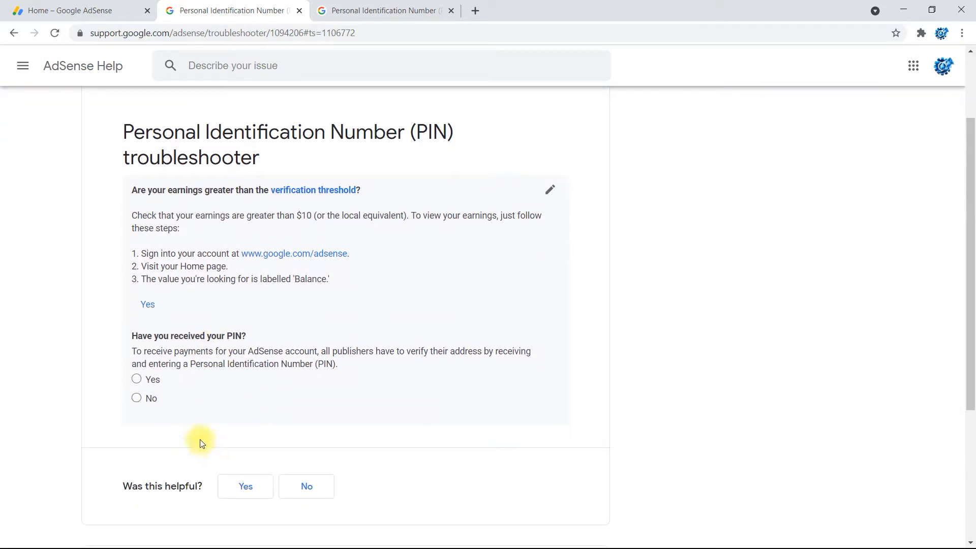
Step: Answer No PIN received and Yes four replacements requested, close the duplicate tab, go to the contact form
{"action": "left_click", "coordinate": [138, 398]}
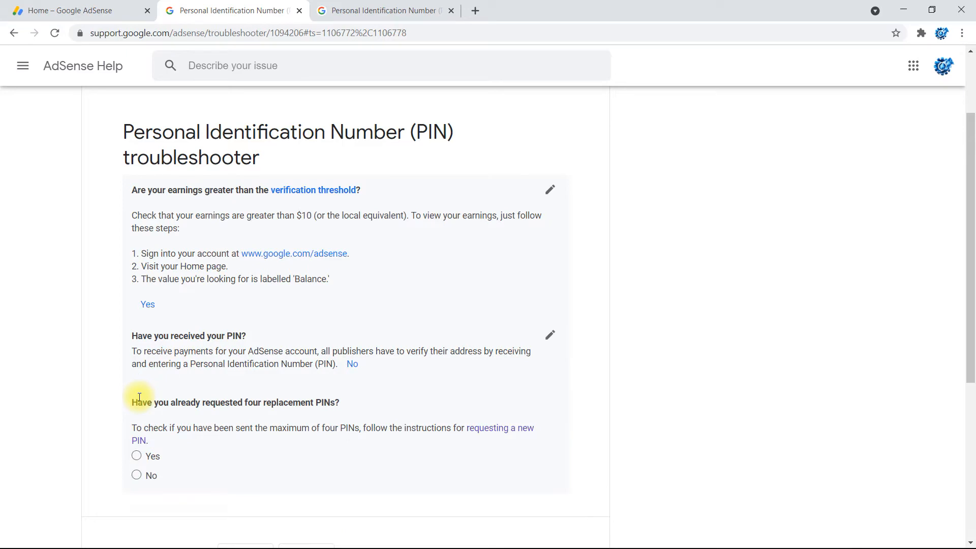
{"action": "scroll", "coordinate": [299, 474], "scroll_direction": "down", "scroll_amount": 1}
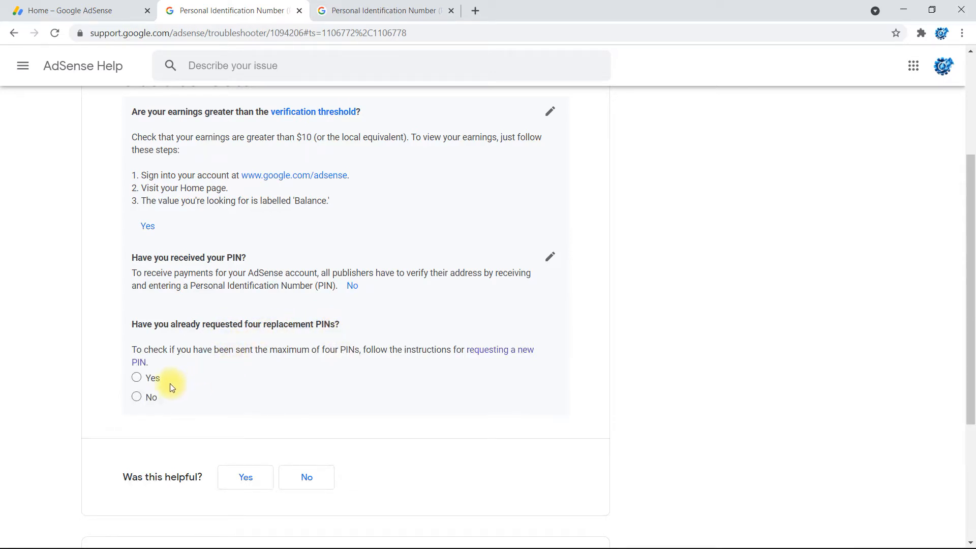
{"action": "left_click", "coordinate": [138, 378]}
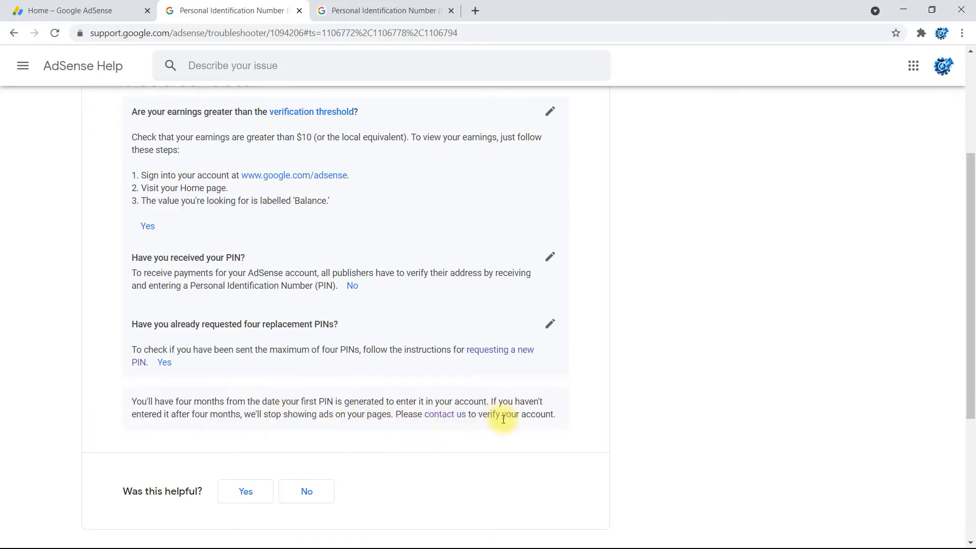
{"action": "left_click", "coordinate": [451, 11]}
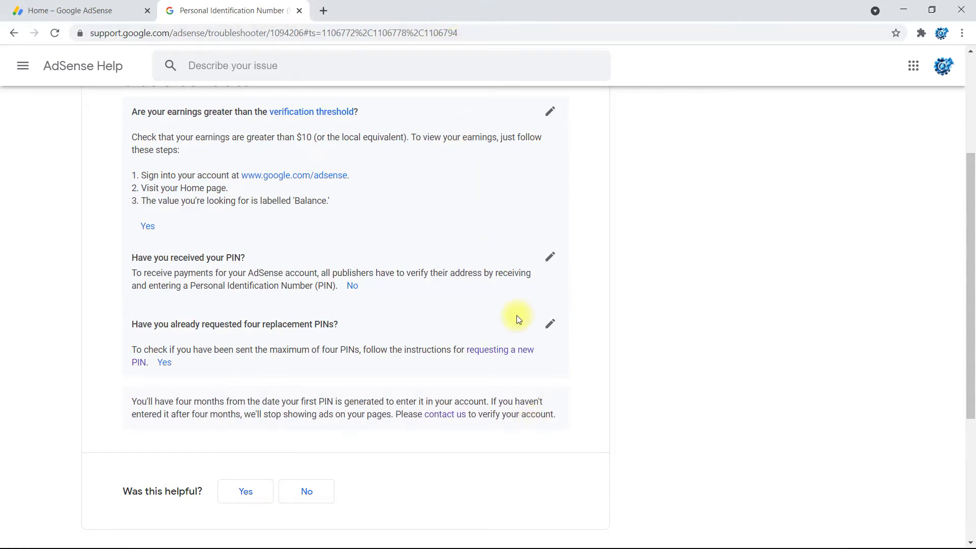
{"action": "left_click", "coordinate": [447, 414]}
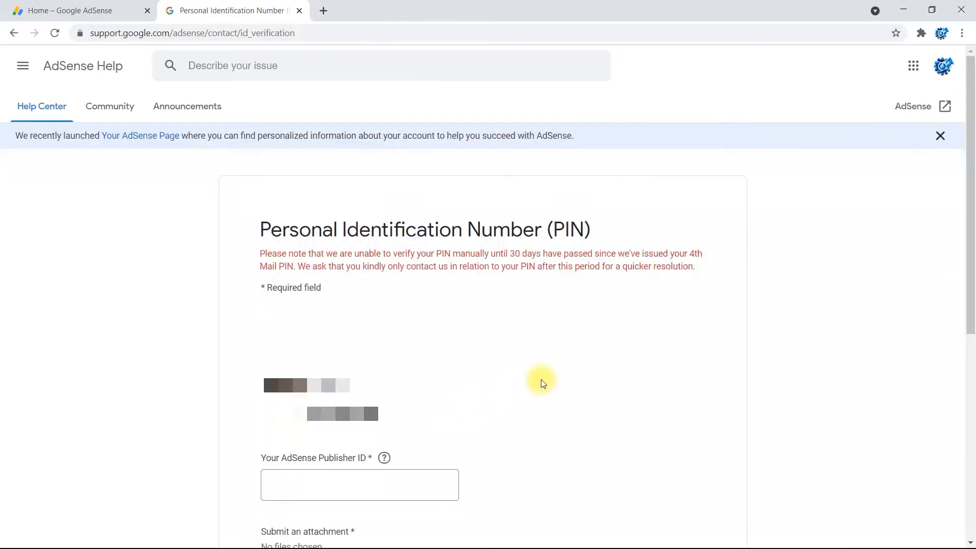
{"action": "scroll", "coordinate": [591, 385], "scroll_direction": "down", "scroll_amount": 1}
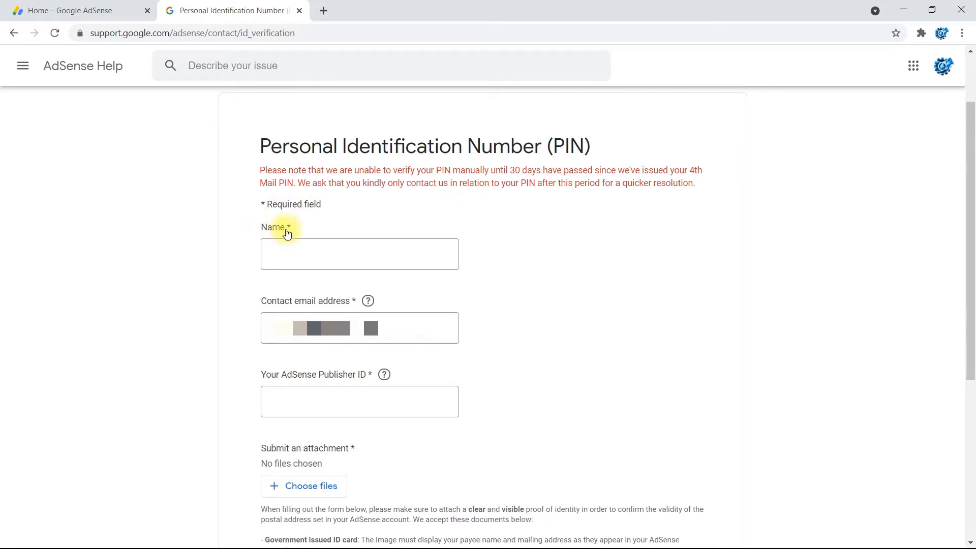
Step: Begin entering the Name on the manual PIN verification form
{"action": "left_click", "coordinate": [312, 259]}
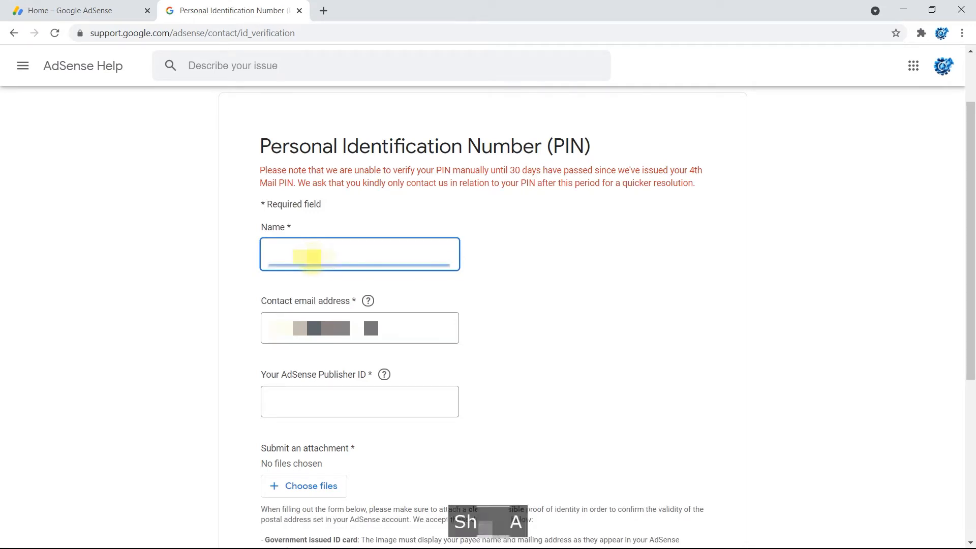
{"action": "type", "text": "A"}
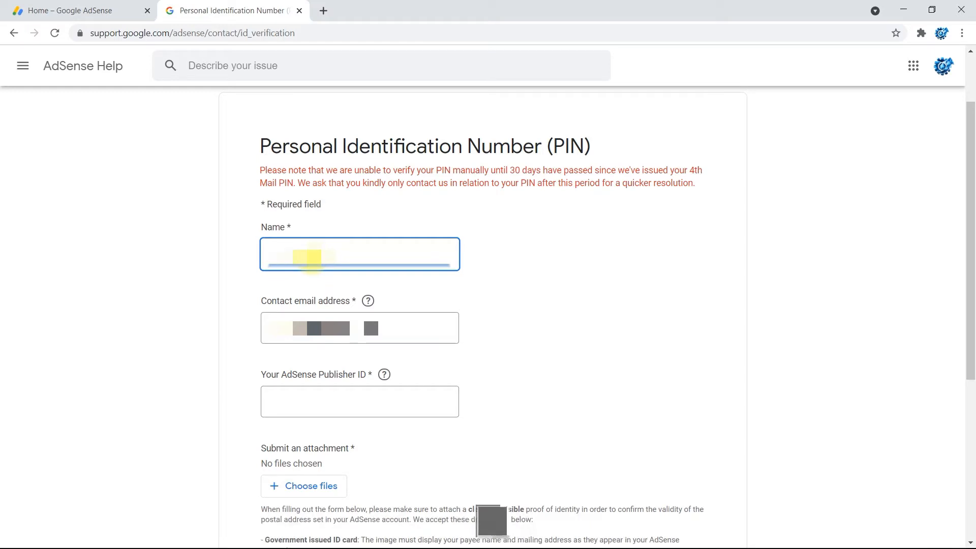
{"action": "type", "text": "P"}
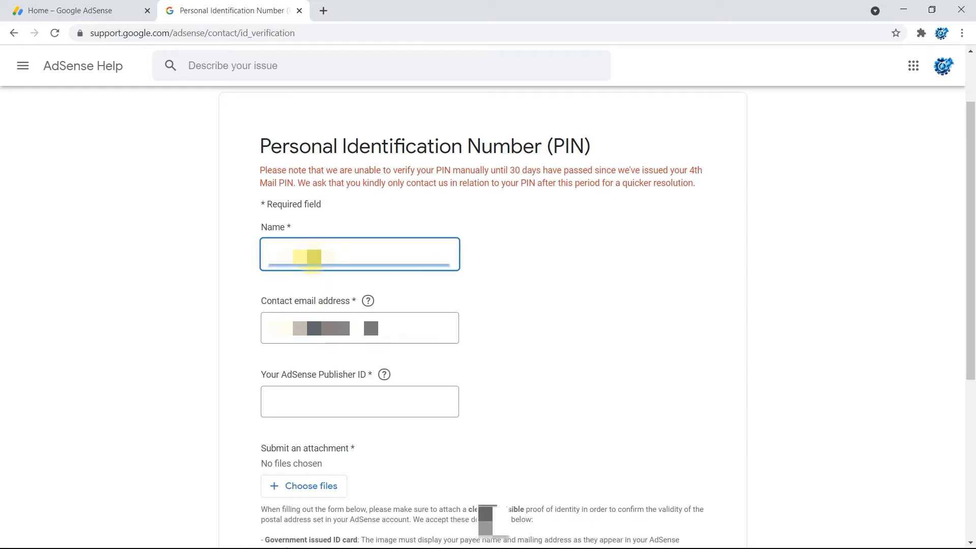
{"action": "type", "text": "a"}
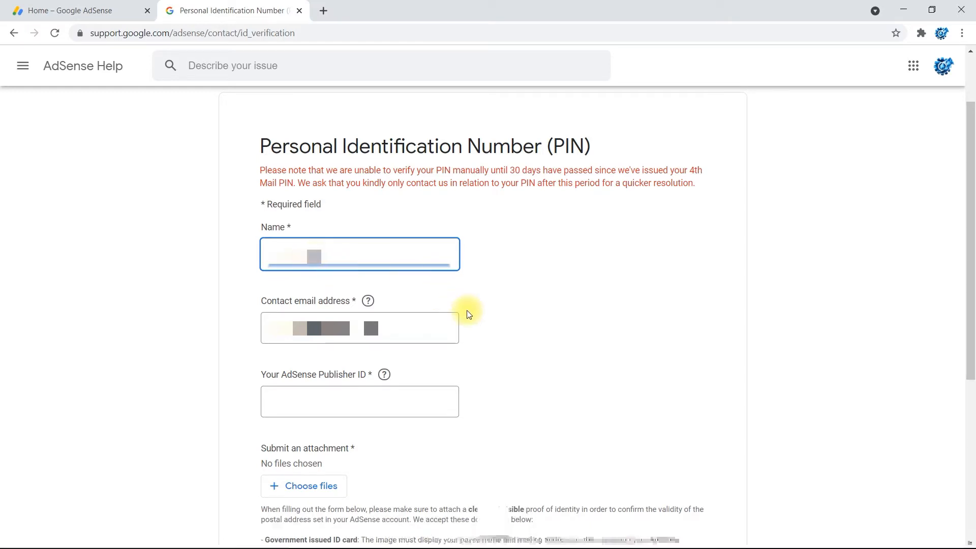
{"action": "type", "text": "s"}
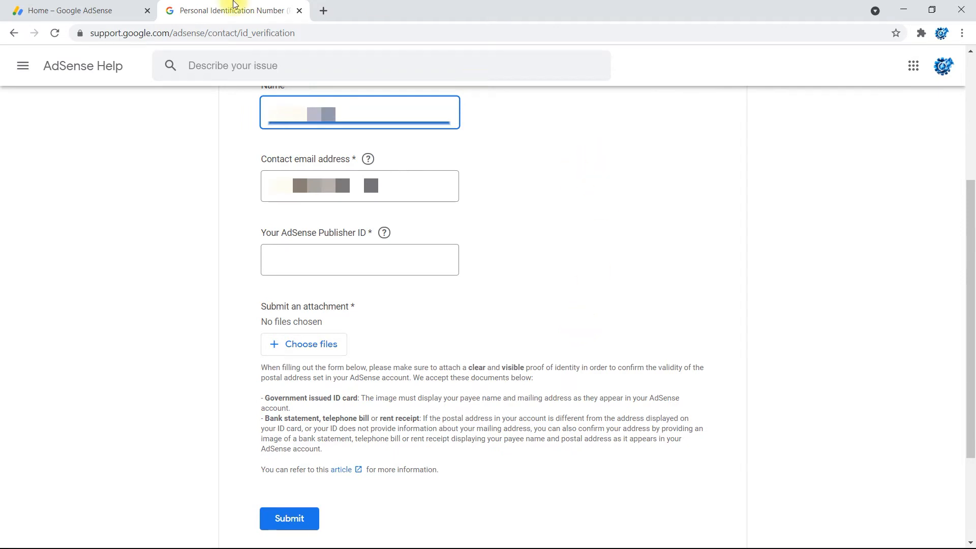
Step: Switch back to the AdSense home tab after entering the name
{"action": "left_click", "coordinate": [117, 6]}
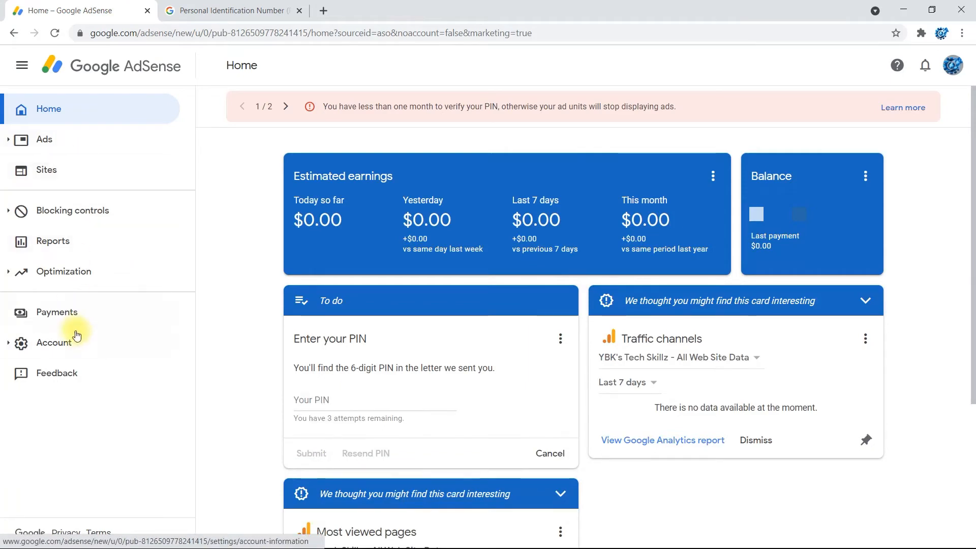
Step: Copy the Publisher ID from the Account information page
{"action": "left_click", "coordinate": [64, 346]}
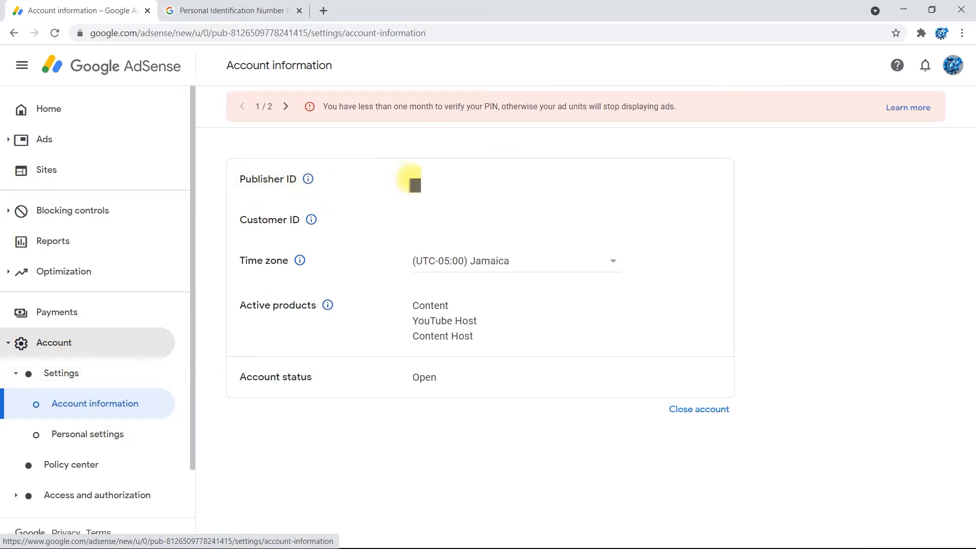
{"action": "left_click_drag", "start_coordinate": [412, 185], "coordinate": [542, 185]}
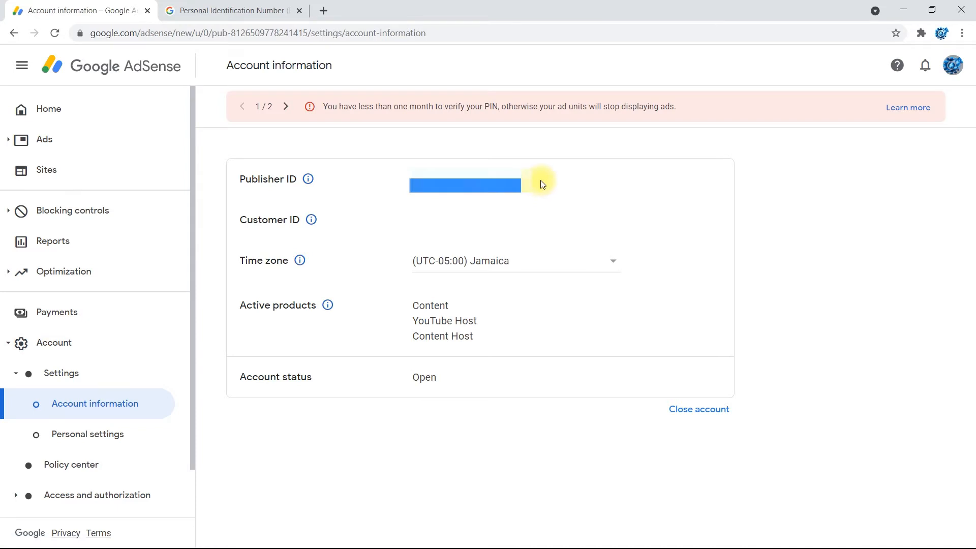
{"action": "key", "text": "ctrl+c"}
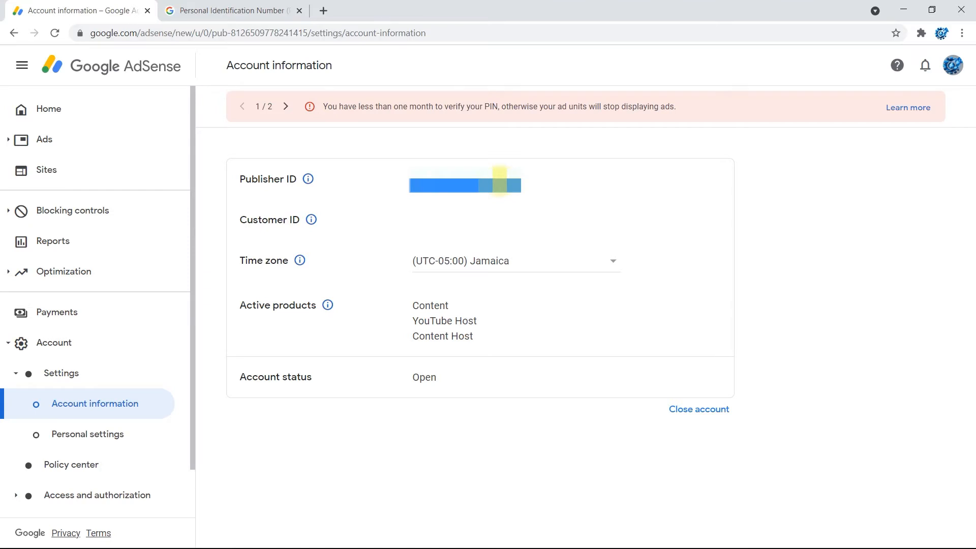
{"action": "left_click", "coordinate": [499, 183]}
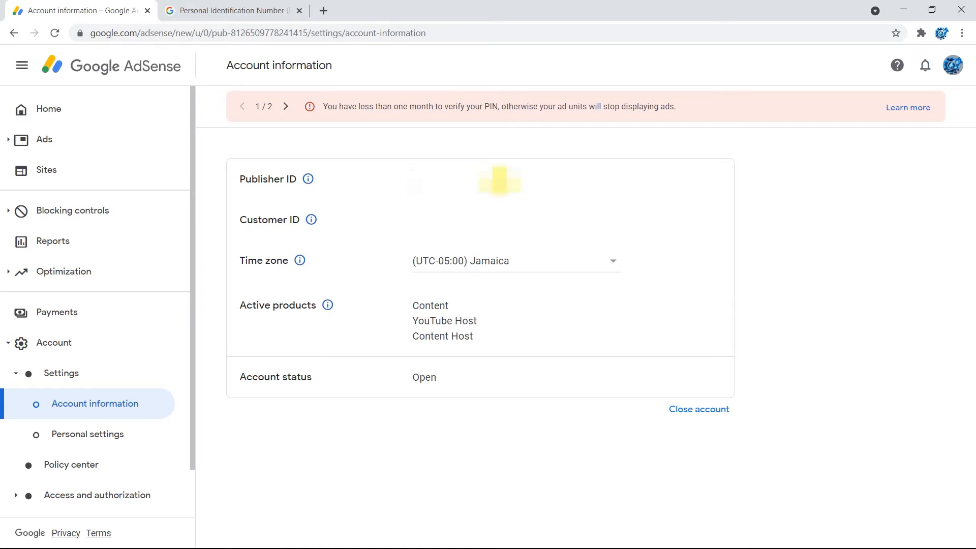
{"action": "left_click_drag", "start_coordinate": [545, 185], "coordinate": [399, 168]}
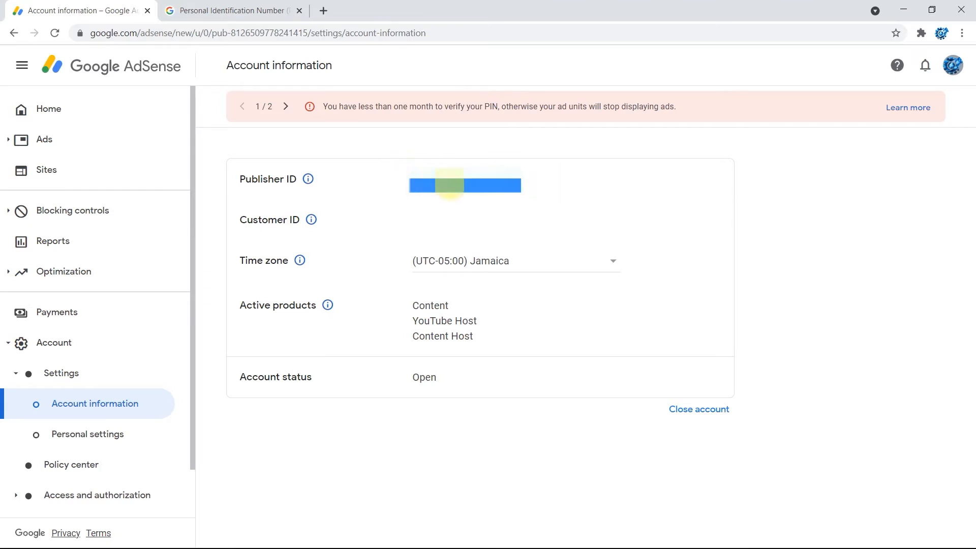
{"action": "right_click", "coordinate": [450, 185]}
{"action": "left_click", "coordinate": [482, 195]}
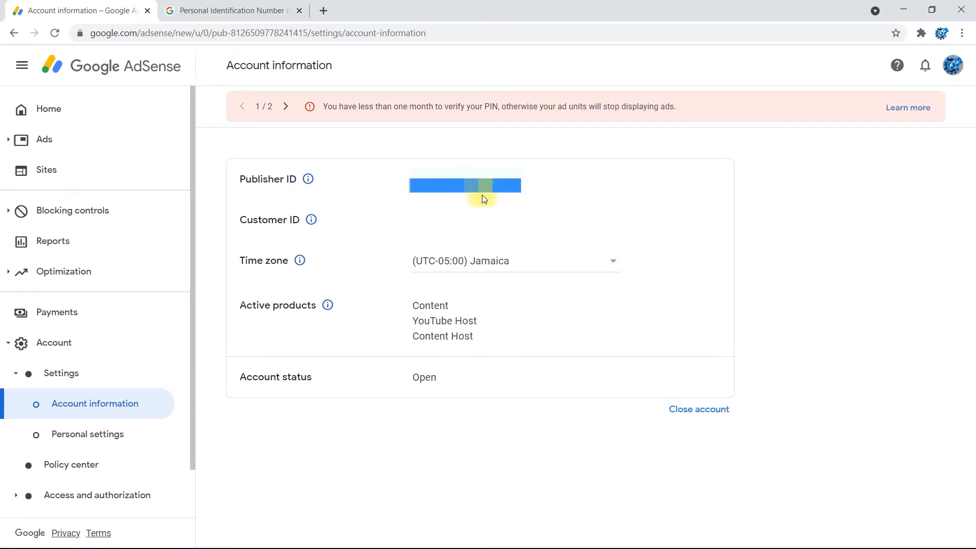
Step: Paste the copied Publisher ID as plain text into the PIN form
{"action": "left_click", "coordinate": [243, 11]}
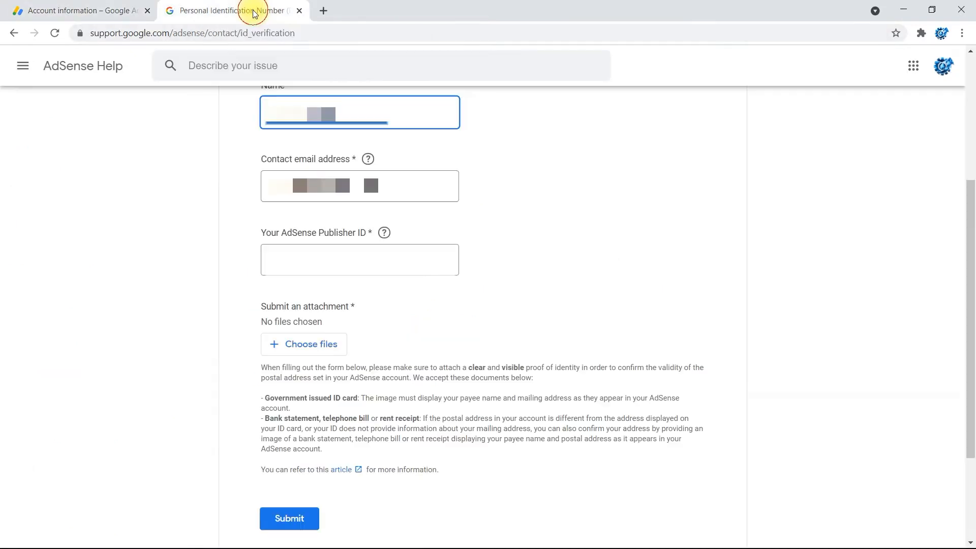
{"action": "left_click", "coordinate": [342, 258]}
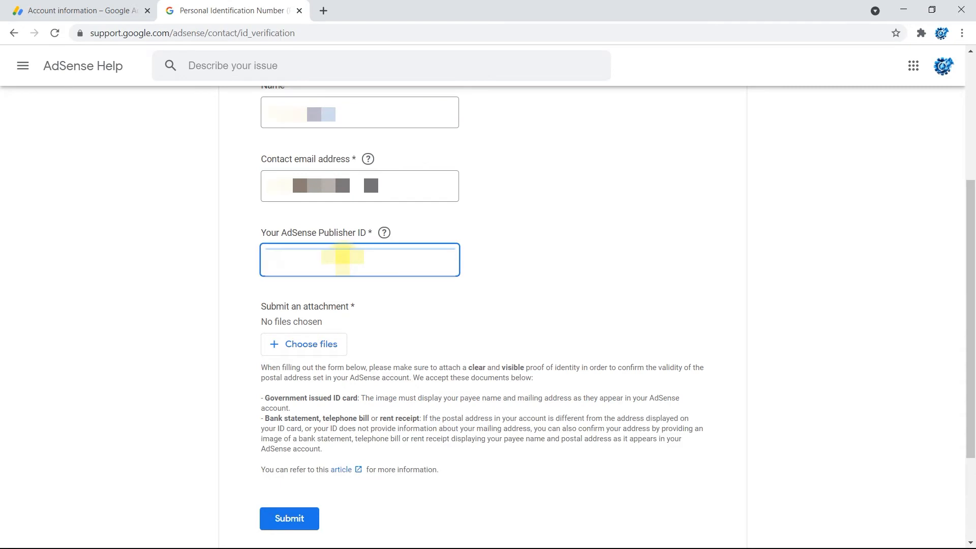
{"action": "right_click", "coordinate": [343, 258]}
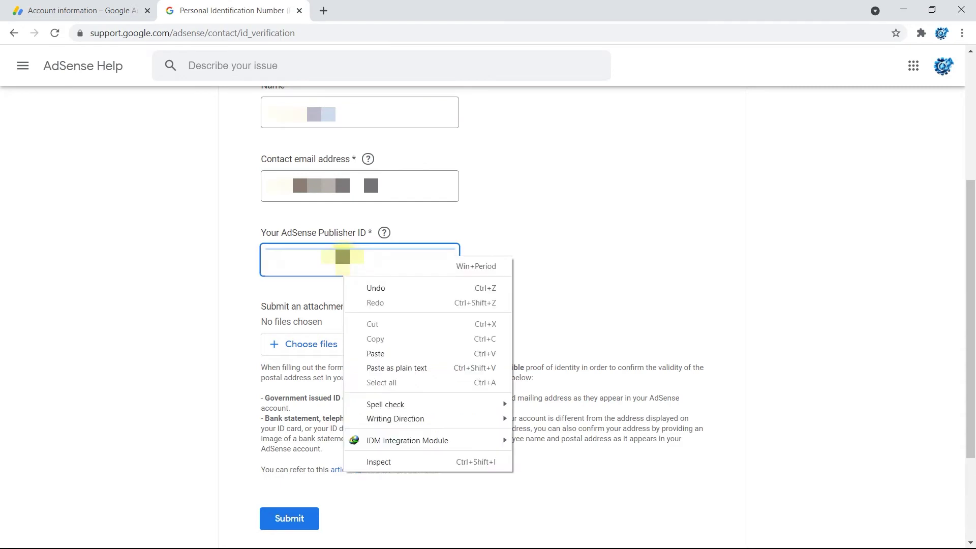
{"action": "left_click", "coordinate": [389, 369]}
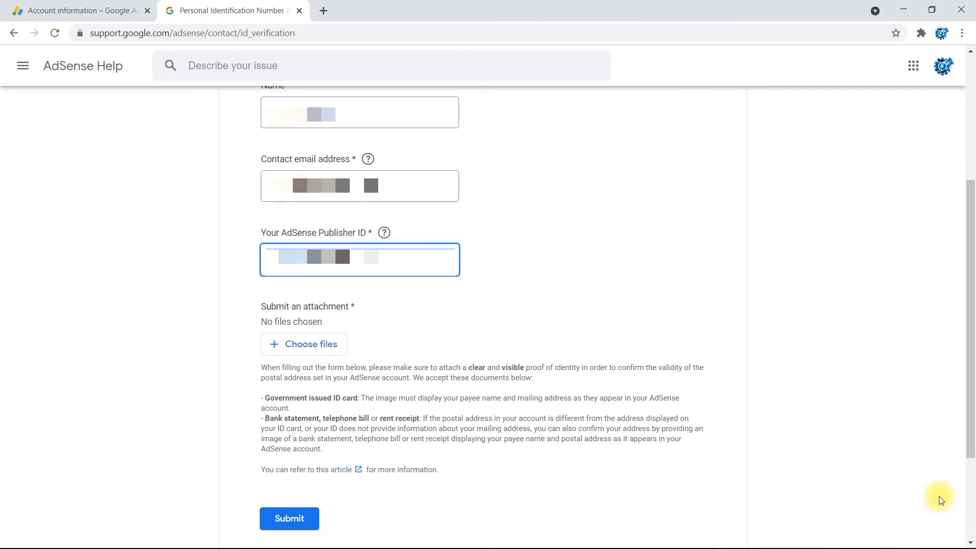
Step: Finish the Publisher ID field and submit the PIN verification form
{"action": "left_click", "coordinate": [928, 536]}
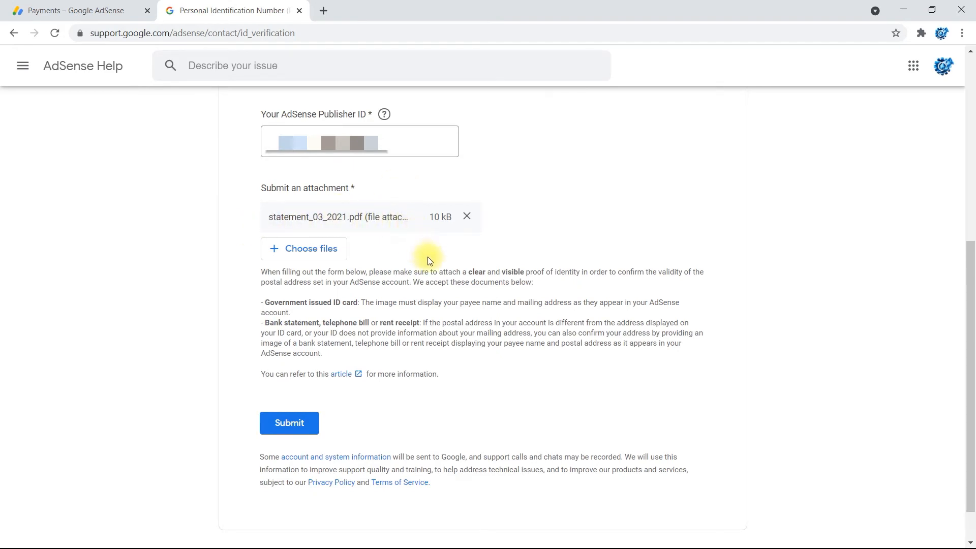
{"action": "left_click", "coordinate": [301, 425]}
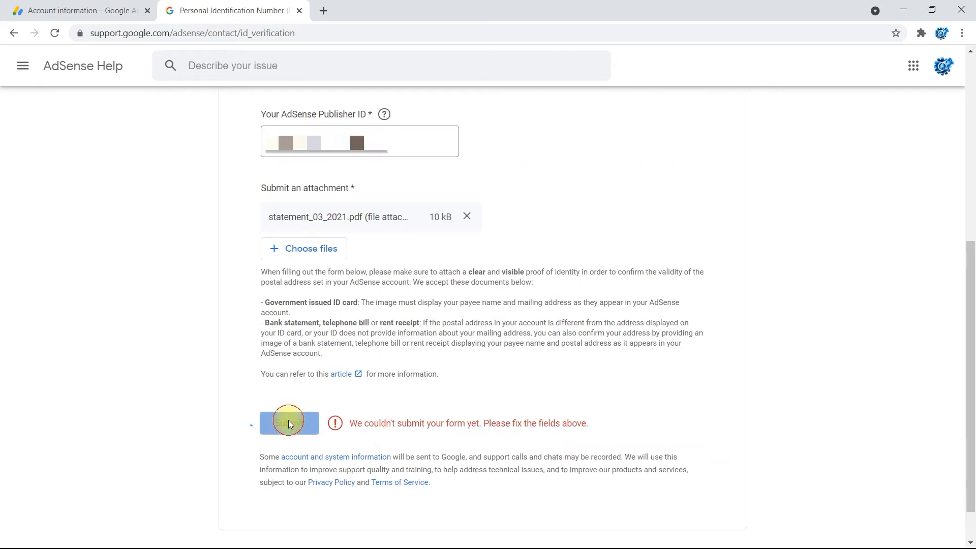